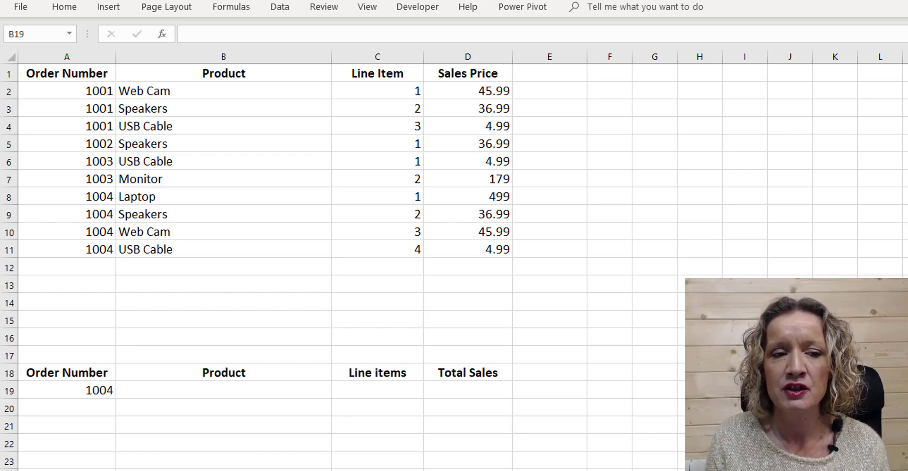
# Step: Review the summary row: order number 1004 in A19 and the empty Product, Line items and Total Sales cells
pyautogui.click(44, 386)
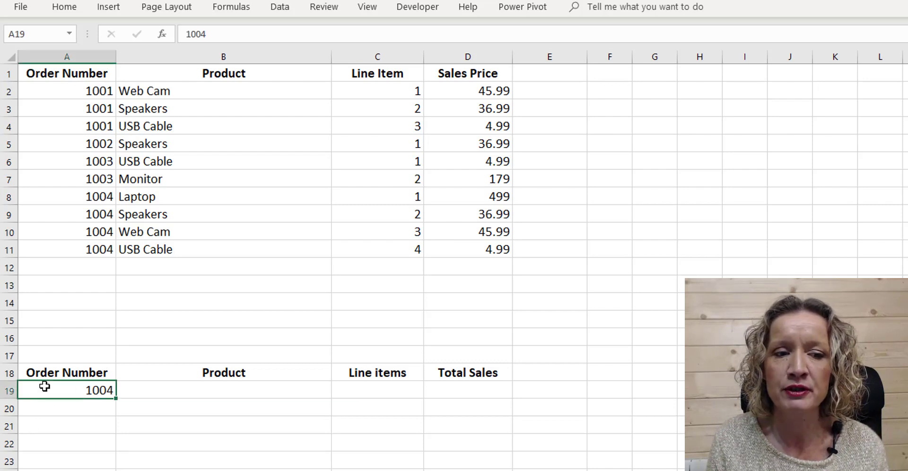
pyautogui.click(153, 388)
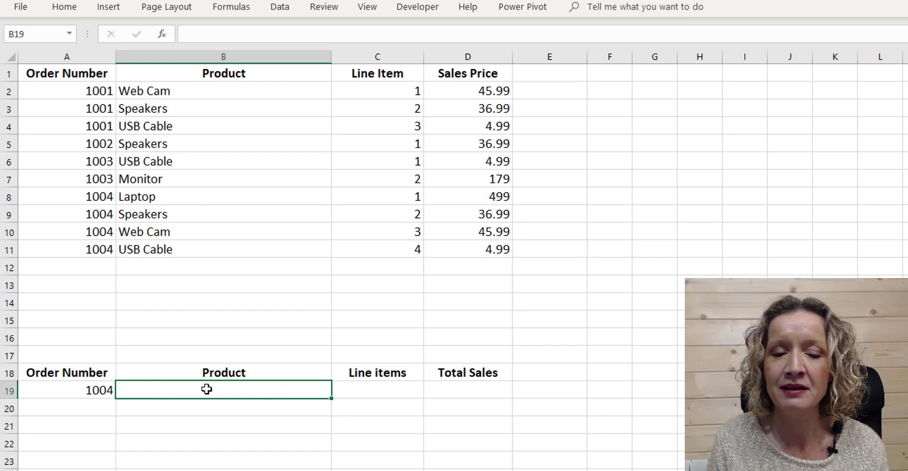
pyautogui.click(370, 388)
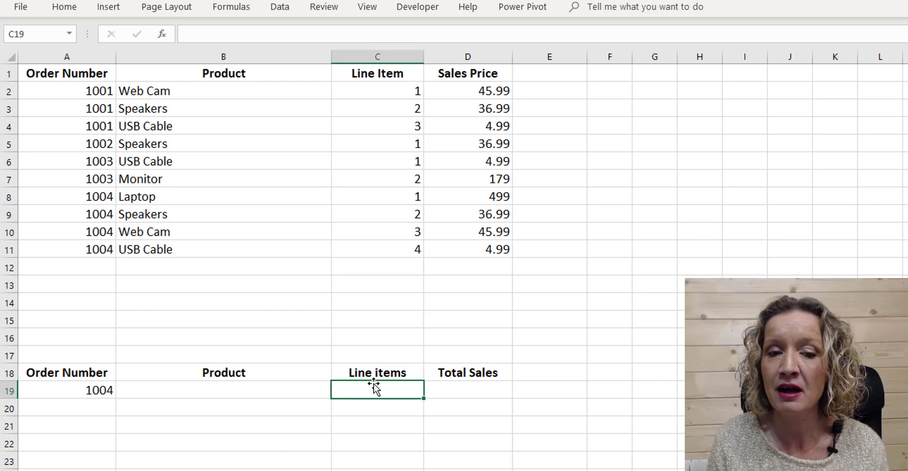
pyautogui.click(467, 388)
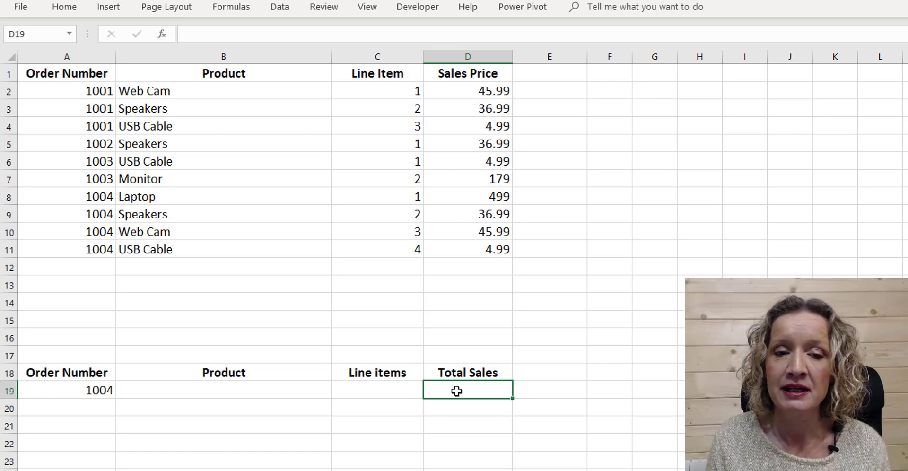
# Step: Enter =COUNTIF(A2:A11,A19) in C19 so order 1004 shows 4 line items
pyautogui.click(389, 389)
pyautogui.write('=cou')
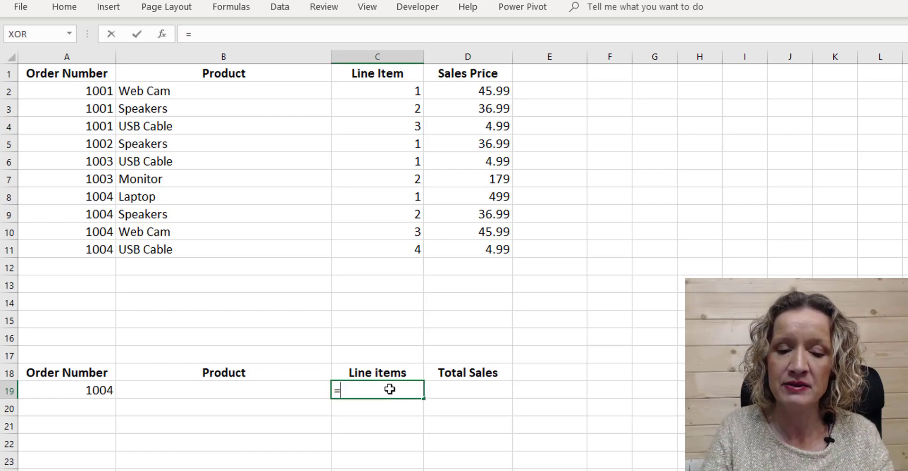
pyautogui.press('Down')
pyautogui.press('Down')
pyautogui.press('Down')
pyautogui.press('Tab')
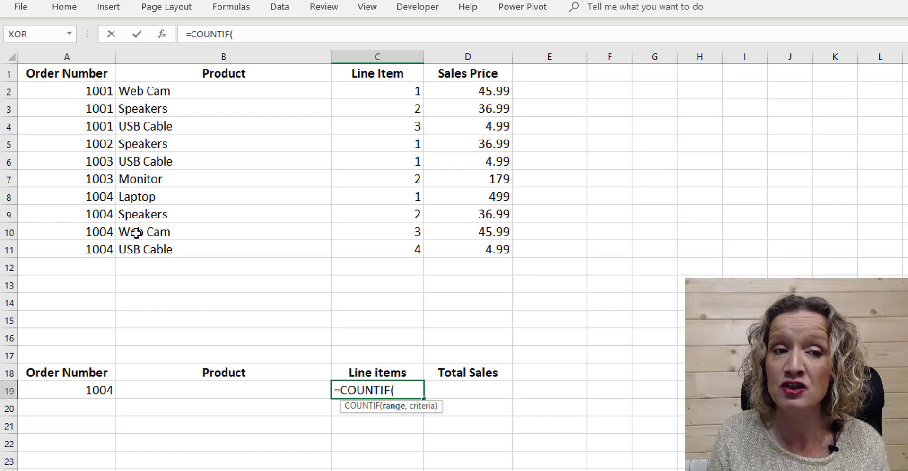
pyautogui.moveTo(83, 91); pyautogui.dragTo(78, 251)
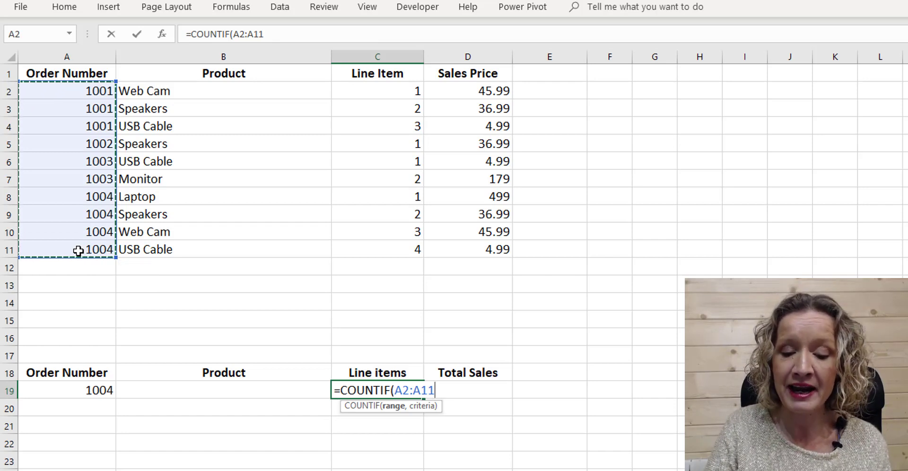
pyautogui.write(',')
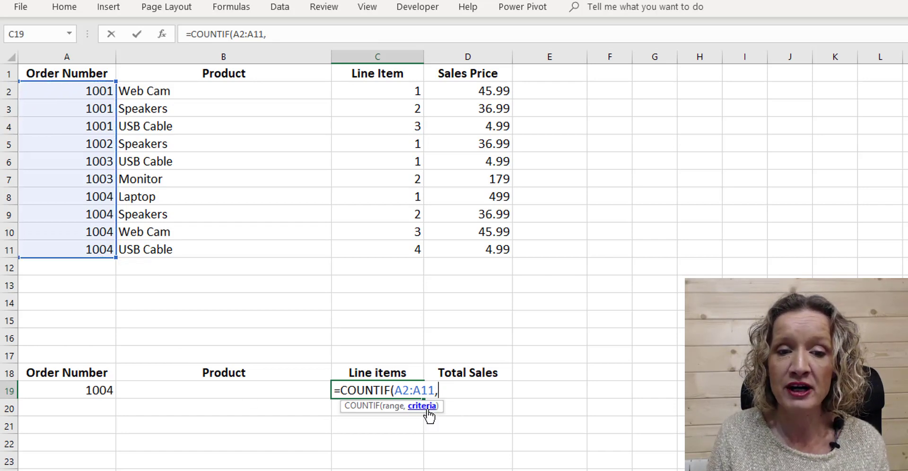
pyautogui.click(93, 392)
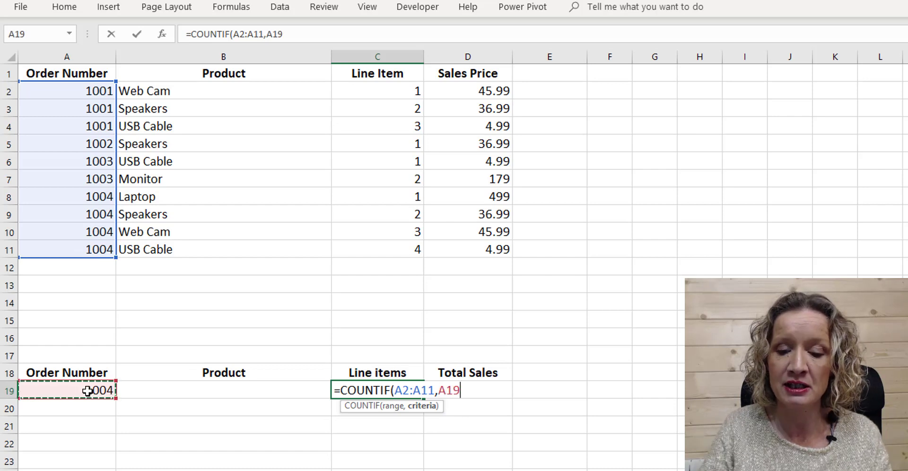
pyautogui.write(')')
pyautogui.press('Return')
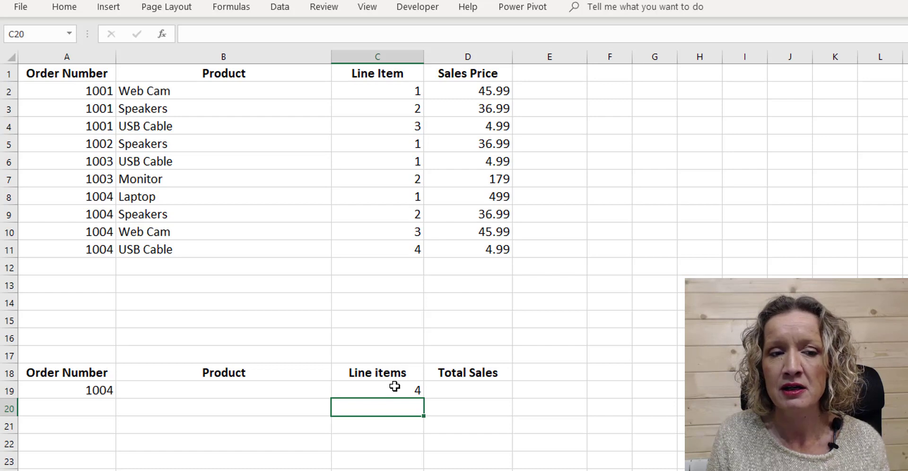
# Step: Enter =SUMIF(A2:A11,A19,D2:D11) in D19, totalling order 1004's sales prices to 586.97
pyautogui.click(56, 389)
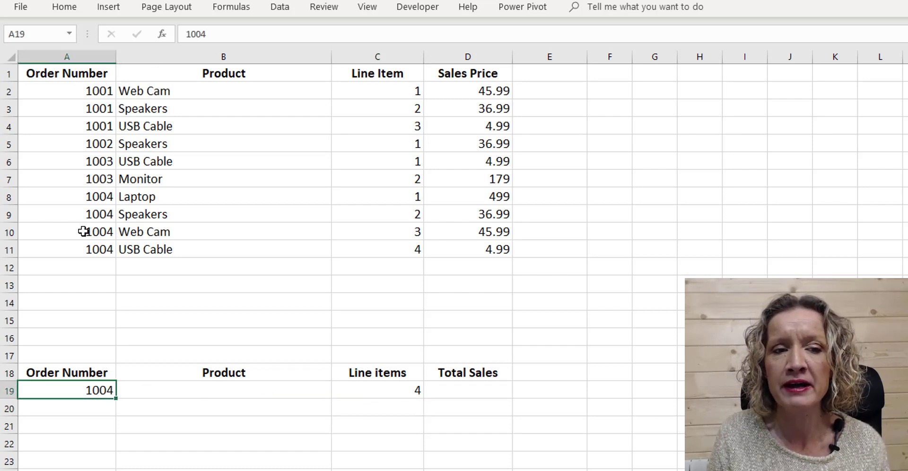
pyautogui.moveTo(92, 194)
pyautogui.mouseDown()
pyautogui.moveTo(190, 246)
pyautogui.moveTo(355, 255)
pyautogui.moveTo(472, 244)
pyautogui.mouseUp()
pyautogui.click(452, 383)
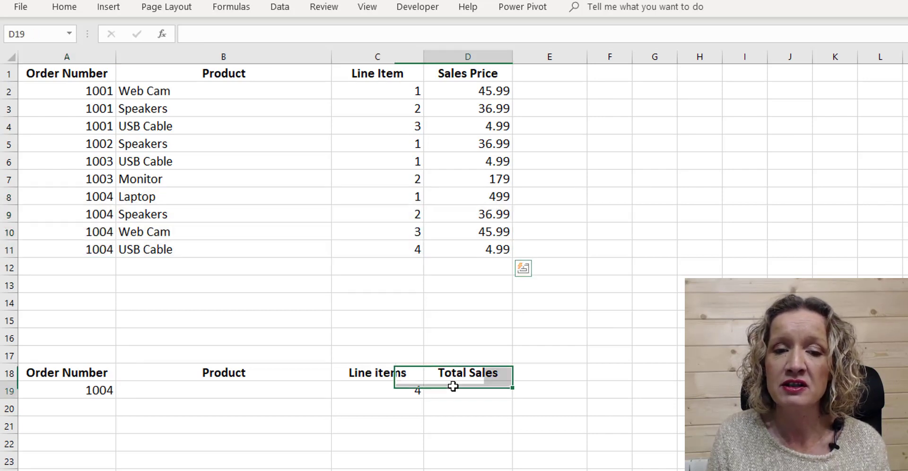
pyautogui.write('=')
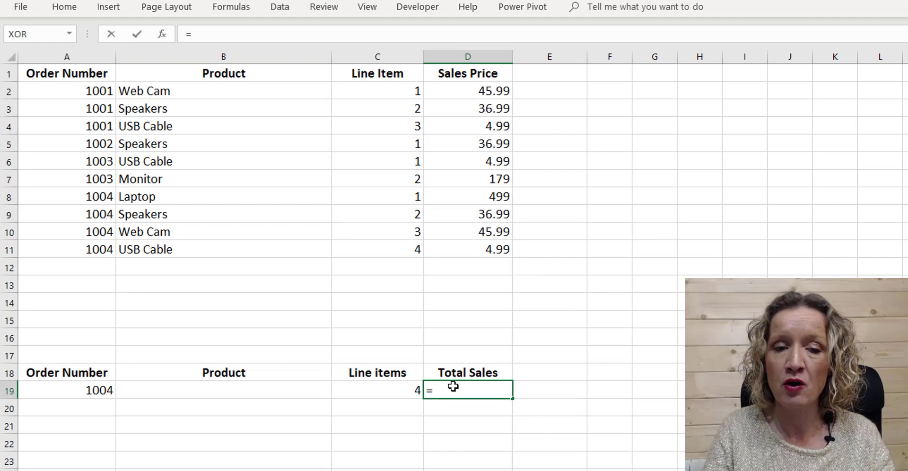
pyautogui.write('sum')
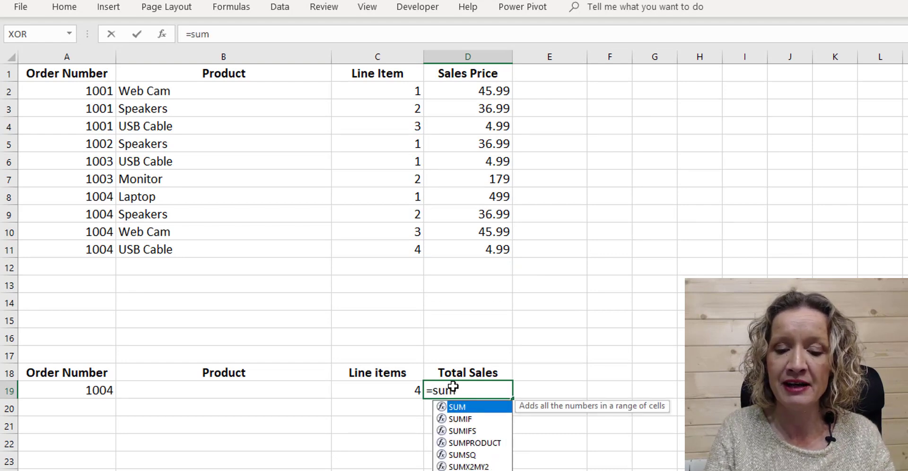
pyautogui.write('if')
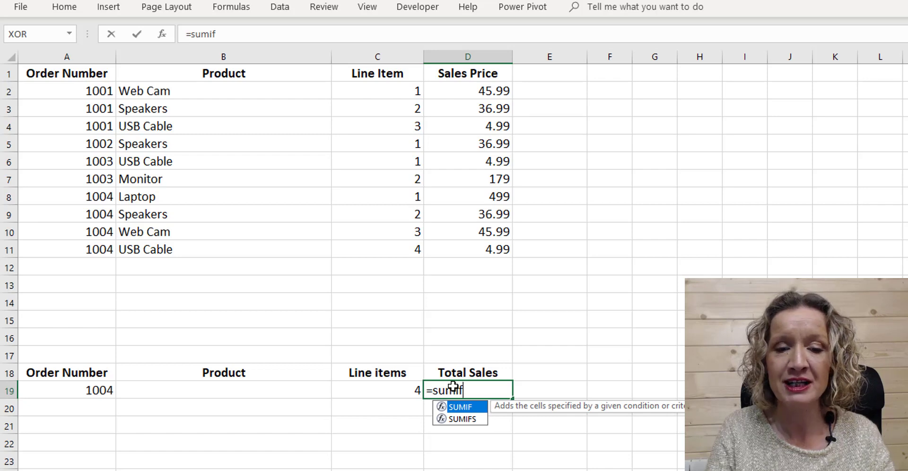
pyautogui.press('Tab')
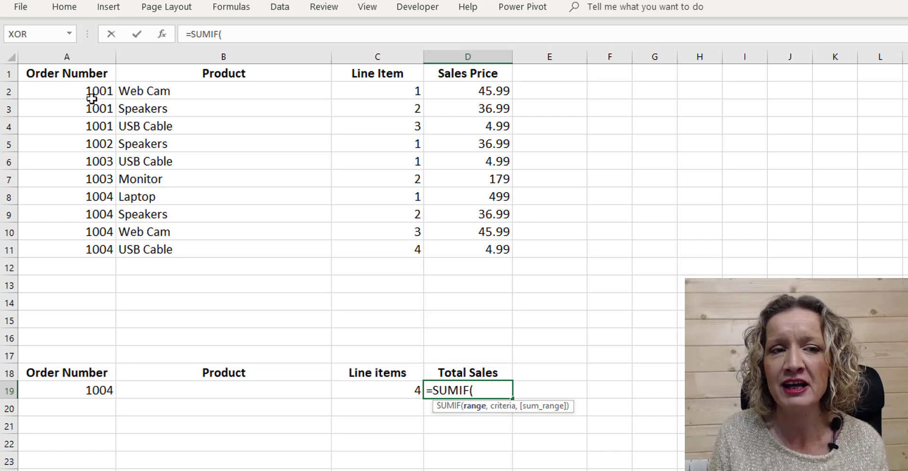
pyautogui.moveTo(87, 88); pyautogui.dragTo(77, 241)
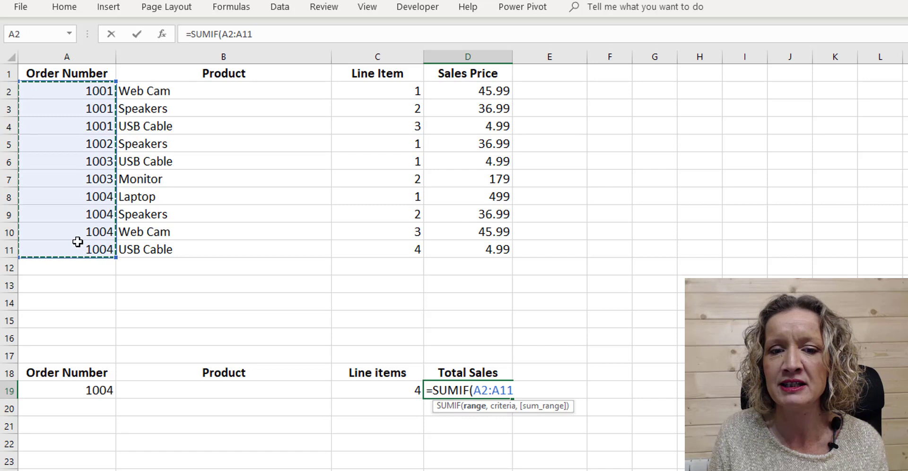
pyautogui.write(',')
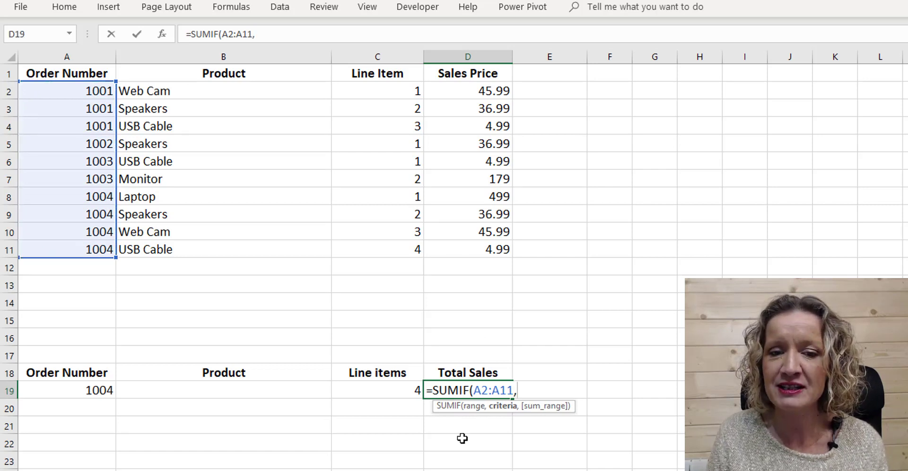
pyautogui.click(96, 389)
pyautogui.write(',')
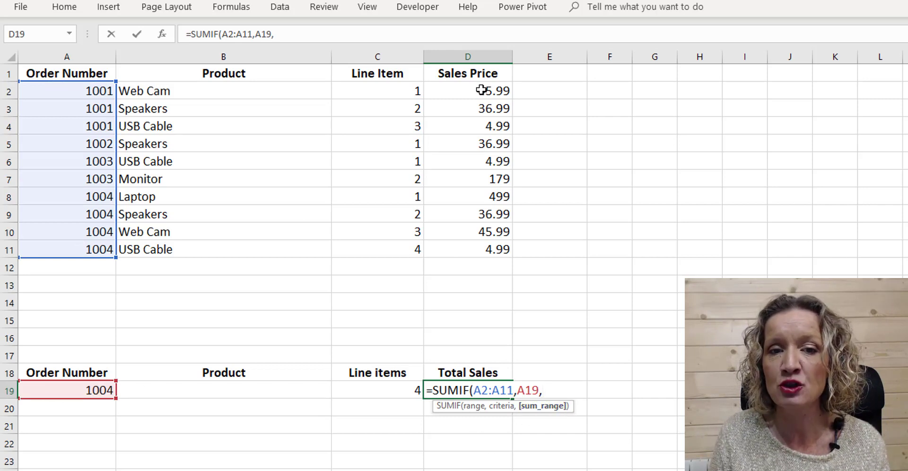
pyautogui.moveTo(482, 90); pyautogui.dragTo(463, 245)
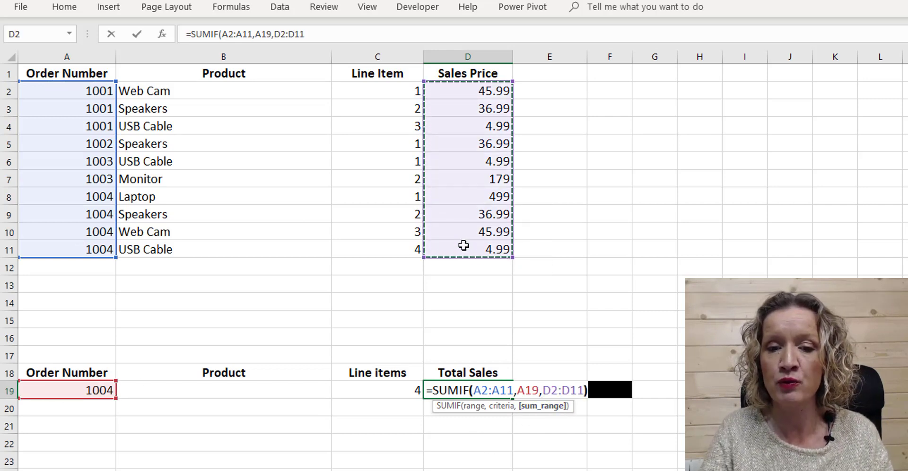
pyautogui.write(')')
pyautogui.press('Return')
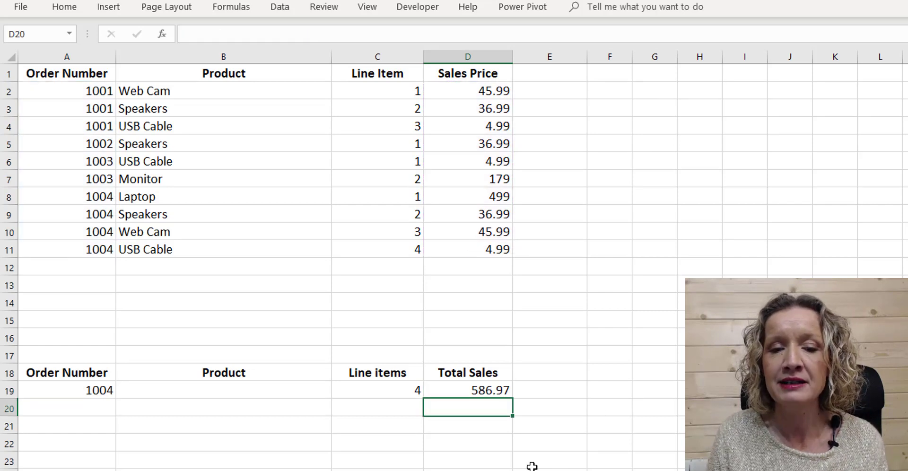
pyautogui.click(73, 390)
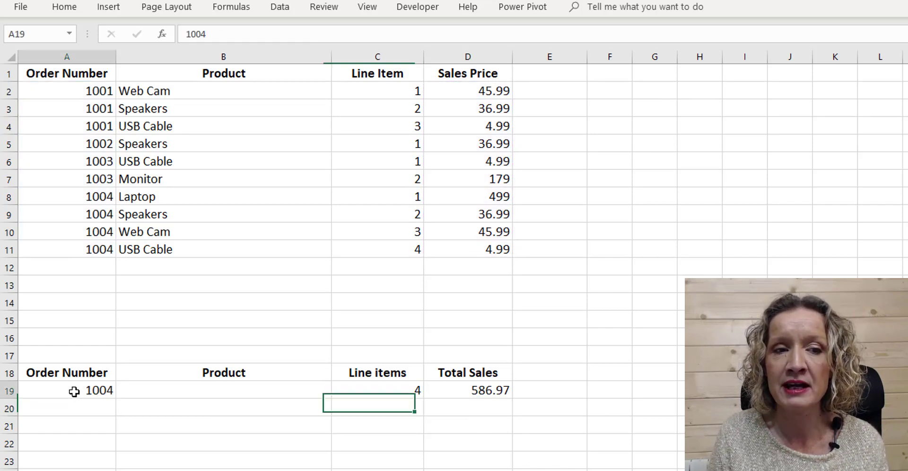
pyautogui.write('1001')
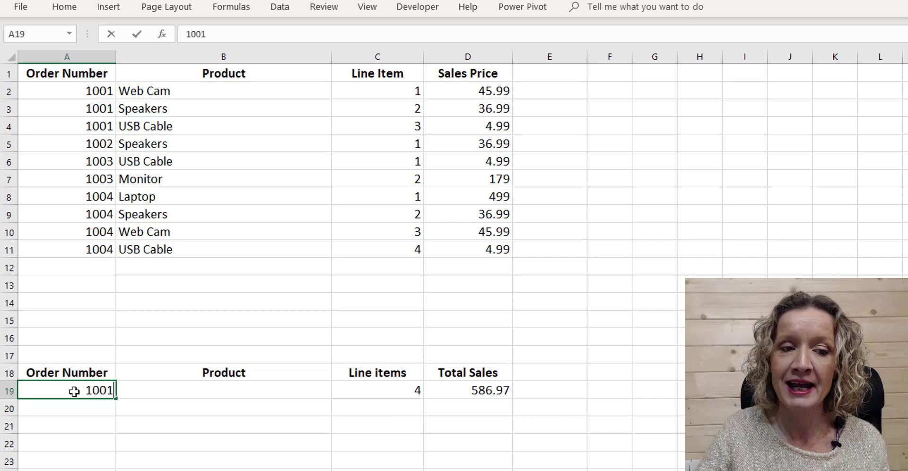
pyautogui.press('Return')
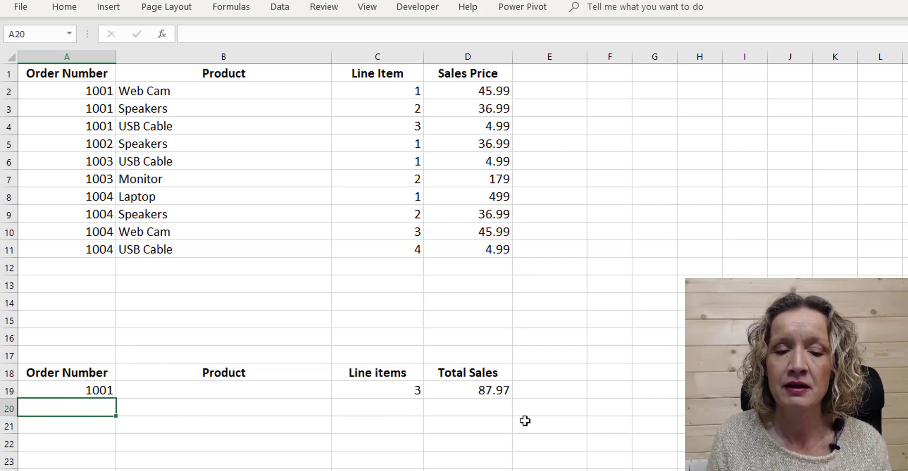
pyautogui.click(164, 396)
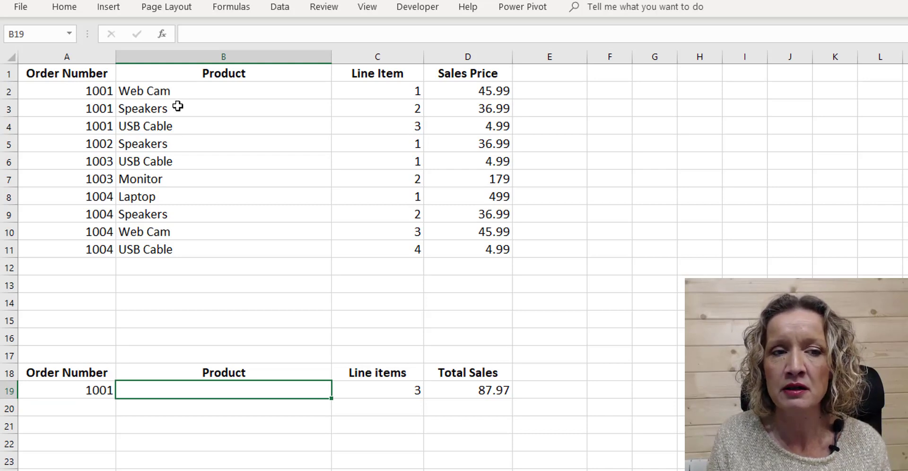
pyautogui.moveTo(148, 89); pyautogui.dragTo(134, 183)
pyautogui.moveTo(71, 91); pyautogui.dragTo(69, 121)
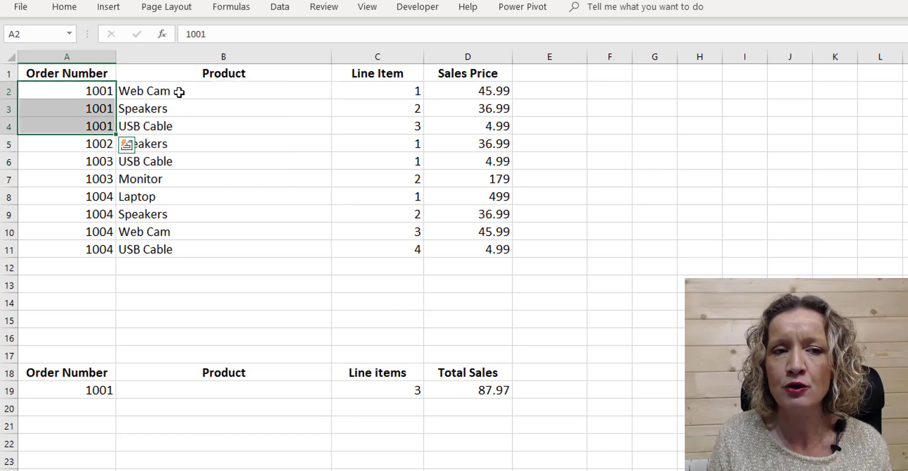
pyautogui.moveTo(182, 92); pyautogui.dragTo(166, 124)
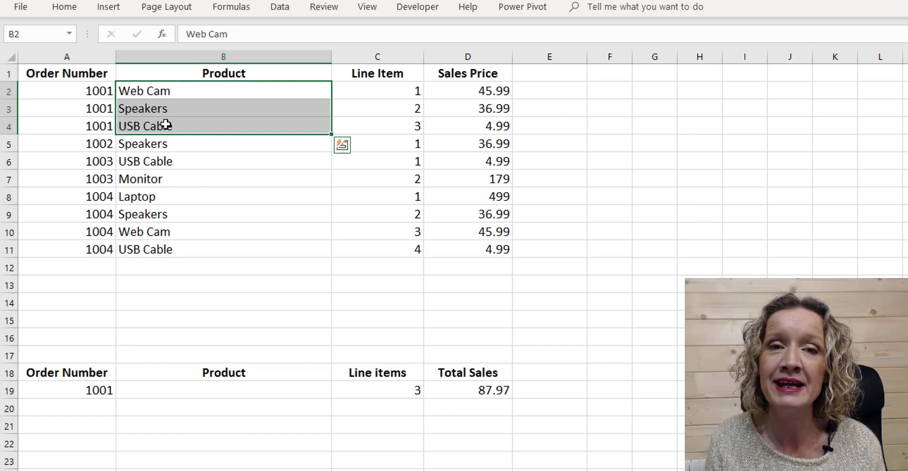
# Step: Start a TEXTJOIN formula in B19 with a comma delimiter and ignore_empty set to TRUE
pyautogui.click(152, 394)
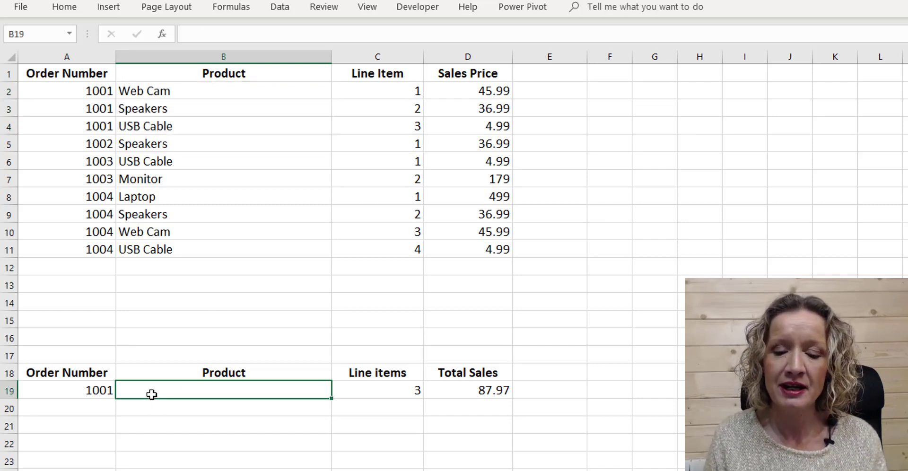
pyautogui.write('=i')
pyautogui.press('BackSpace')
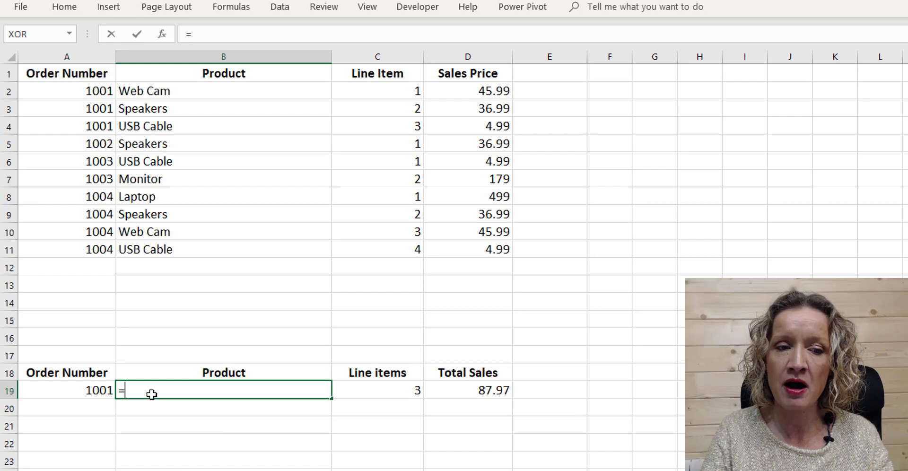
pyautogui.write('te')
pyautogui.press('Down')
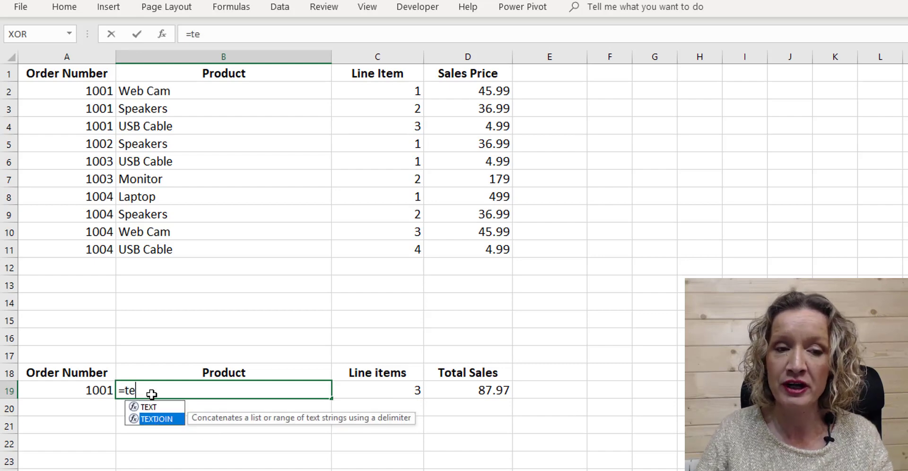
pyautogui.press('Tab')
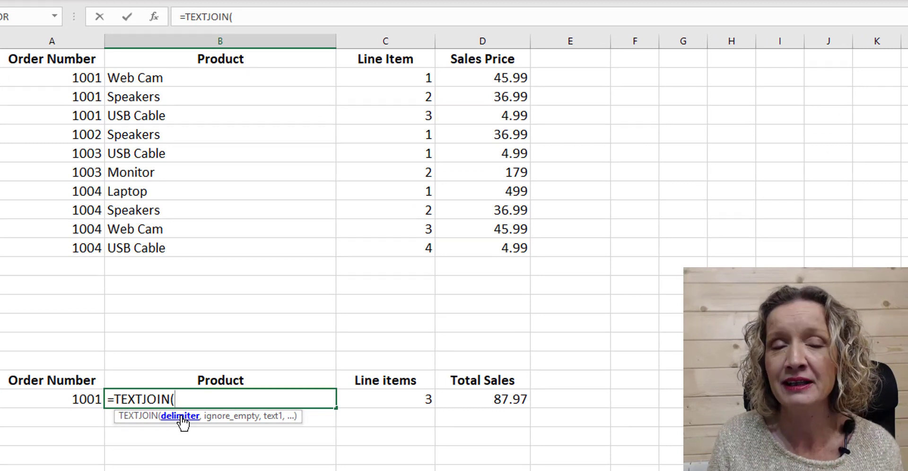
pyautogui.write('"')
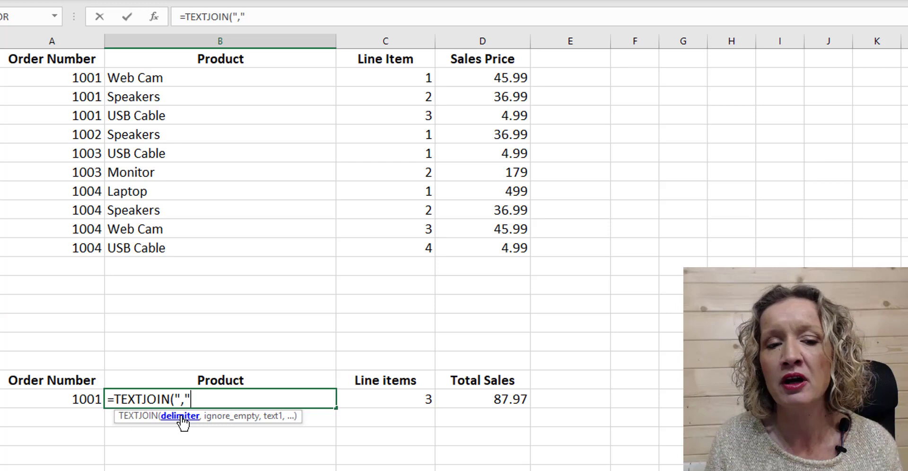
pyautogui.write(',"')
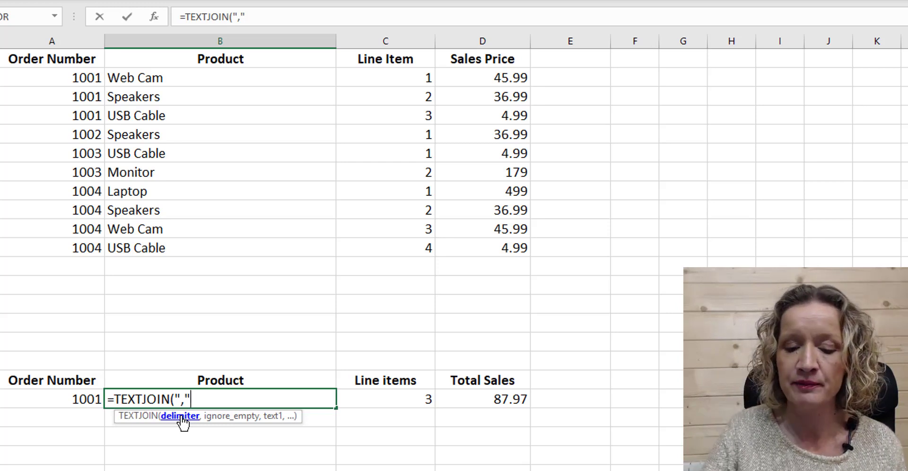
pyautogui.write(',')
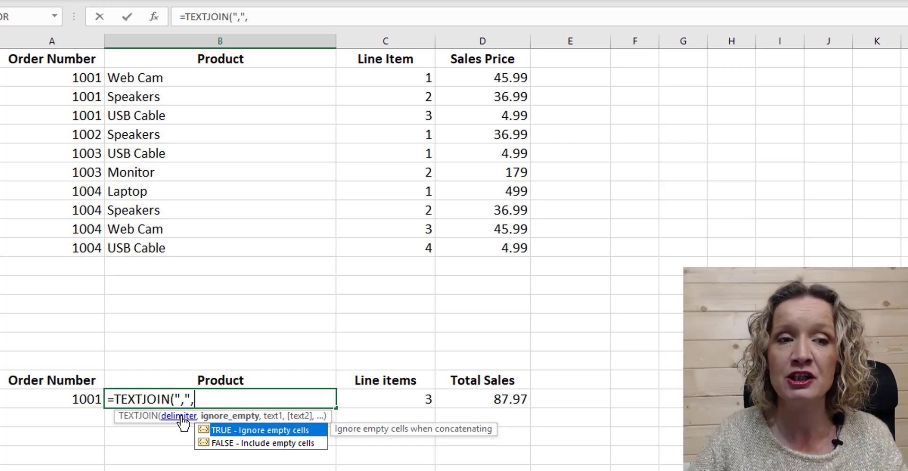
pyautogui.press('Tab')
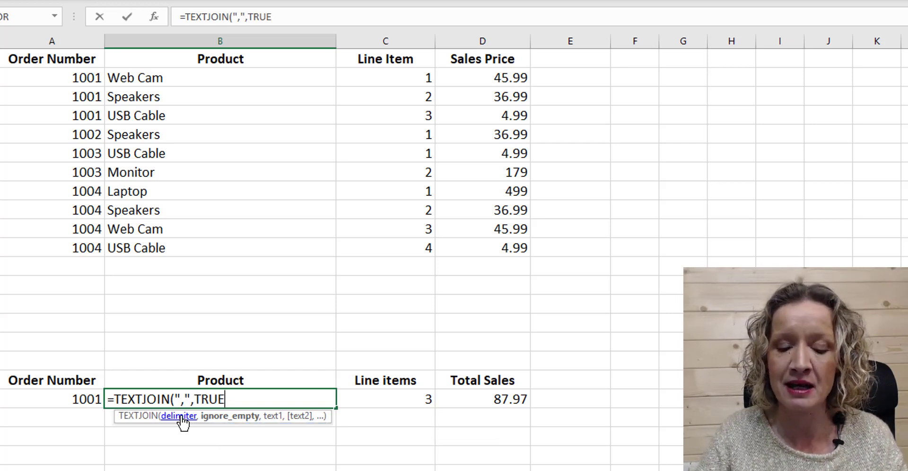
pyautogui.write(',')
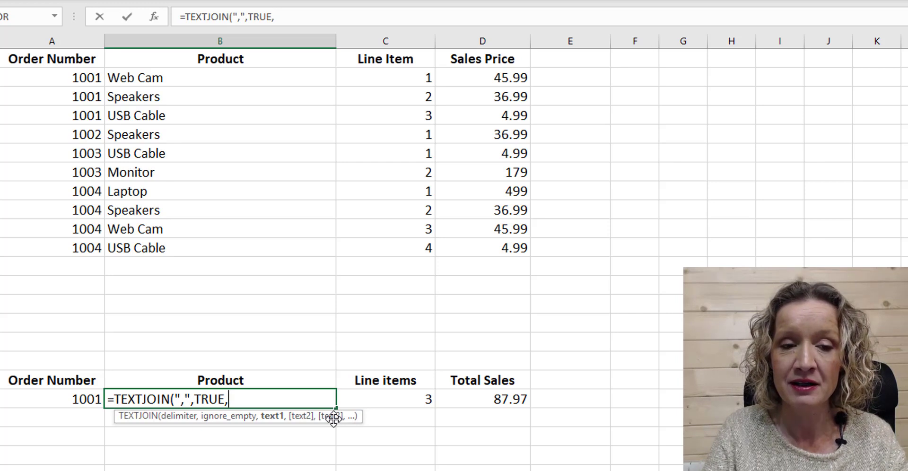
# Step: Add IF(A2:A11=A19,B2:B11,"") as the joined text and commit the formula
pyautogui.write('if(')
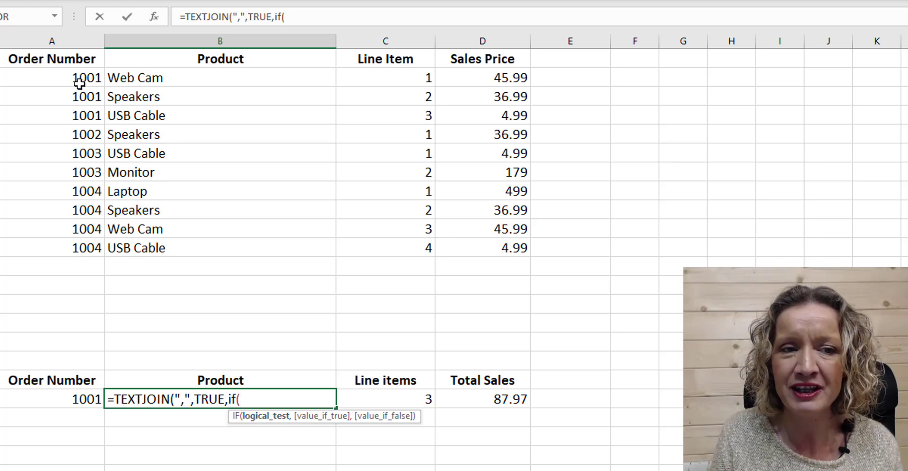
pyautogui.moveTo(72, 79); pyautogui.dragTo(69, 242)
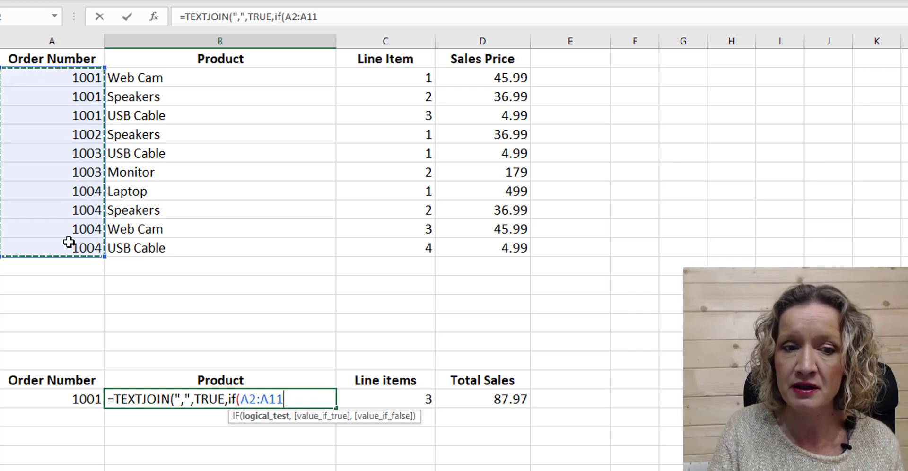
pyautogui.write('=')
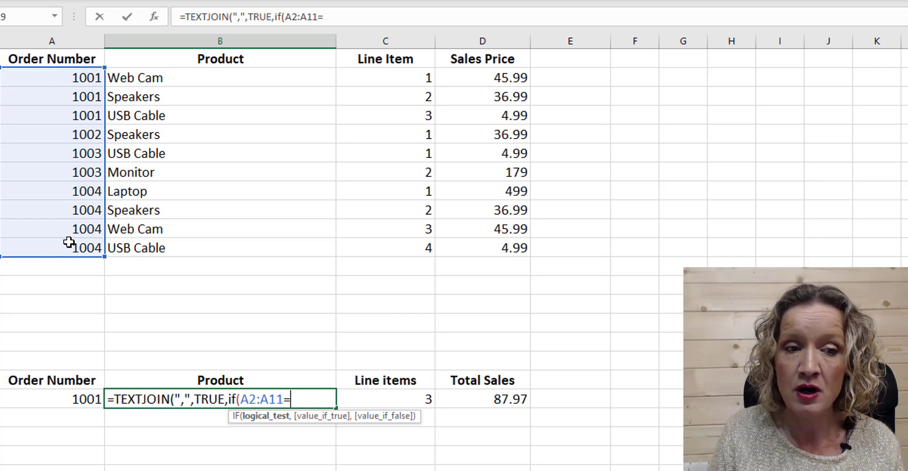
pyautogui.click(48, 396)
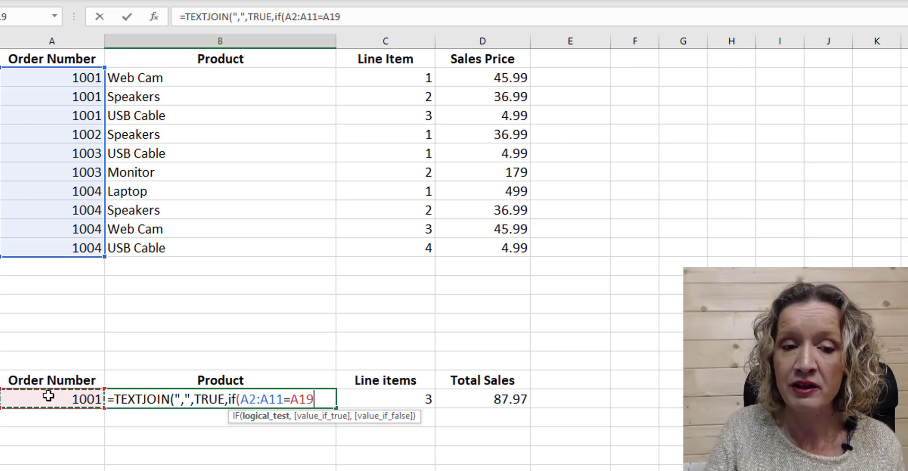
pyautogui.write(',')
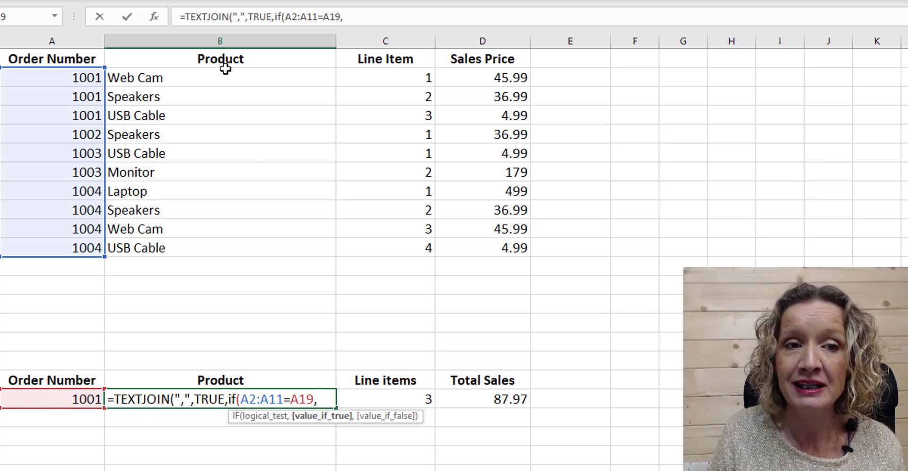
pyautogui.moveTo(222, 69); pyautogui.dragTo(209, 251)
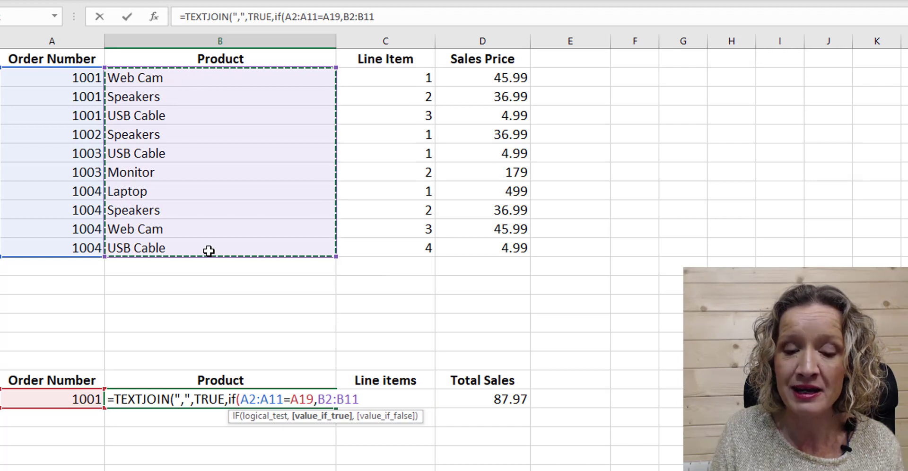
pyautogui.write(',')
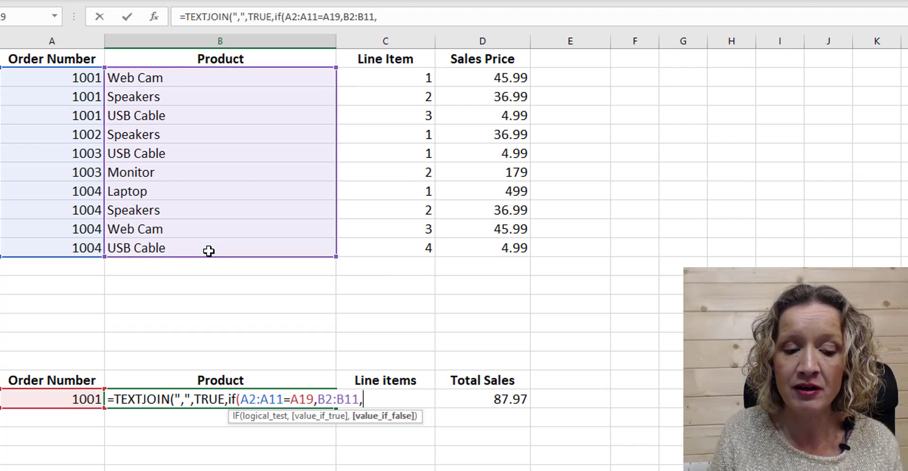
pyautogui.write('""')
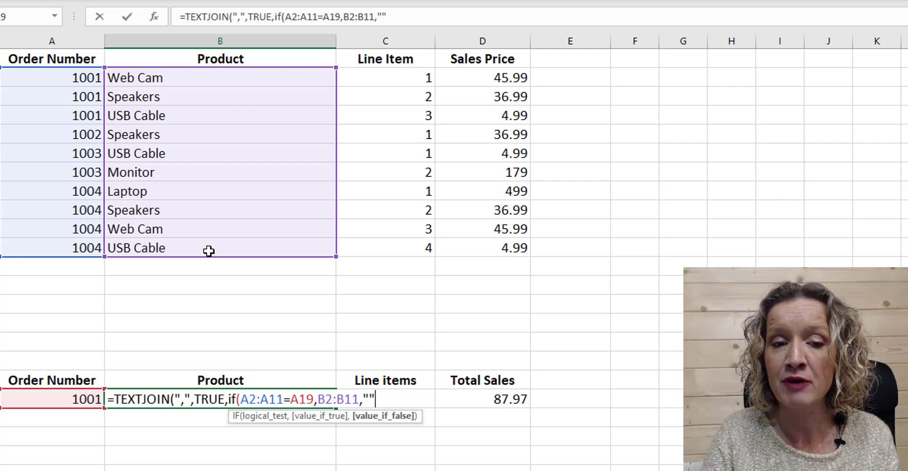
pyautogui.write(')')
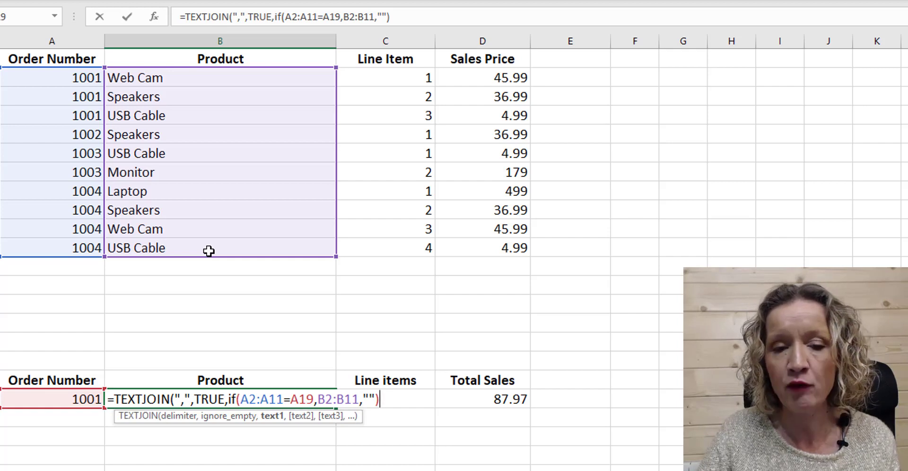
pyautogui.press('Return')
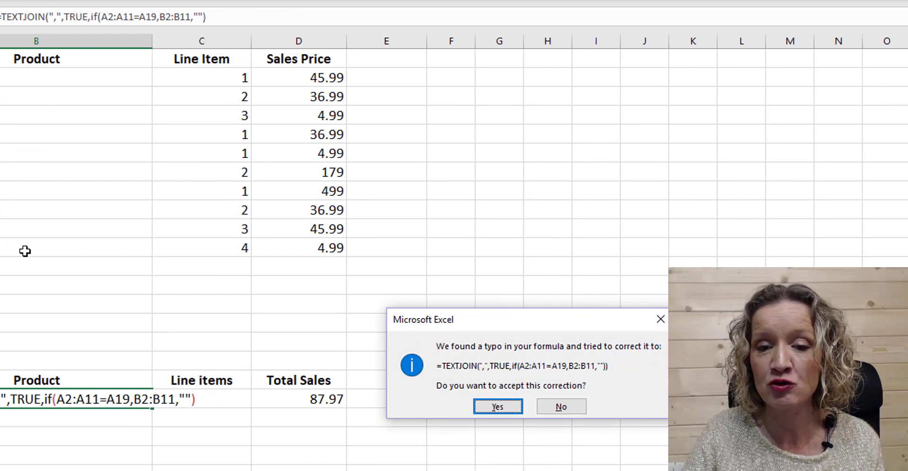
# Step: Accept the parenthesis correction and array-enter B19 so it lists Web Cam,Speakers,USB Cable
pyautogui.press('Return')
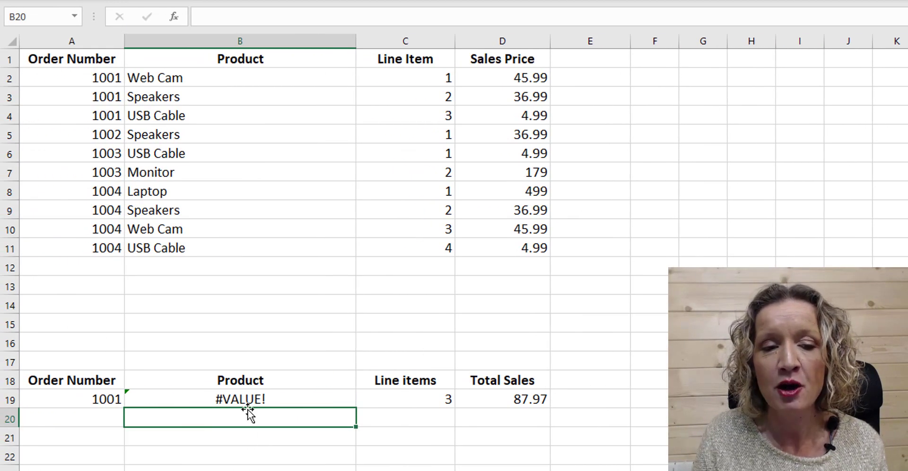
pyautogui.click(238, 398)
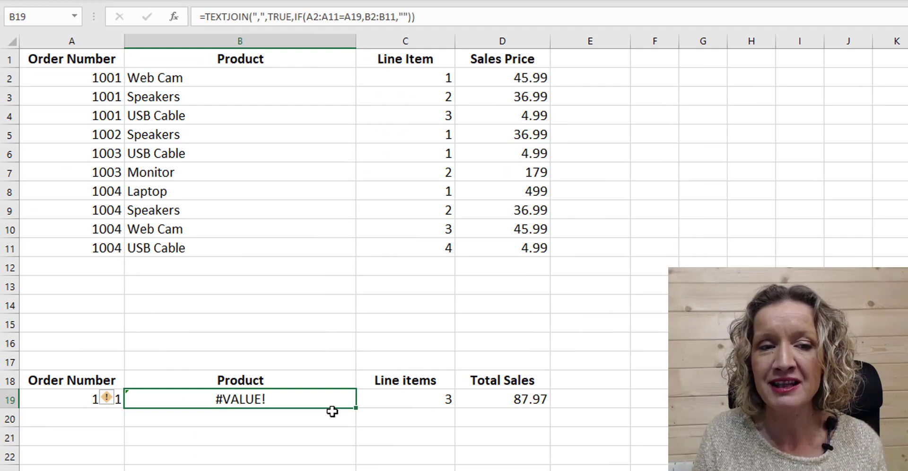
pyautogui.press('F2')
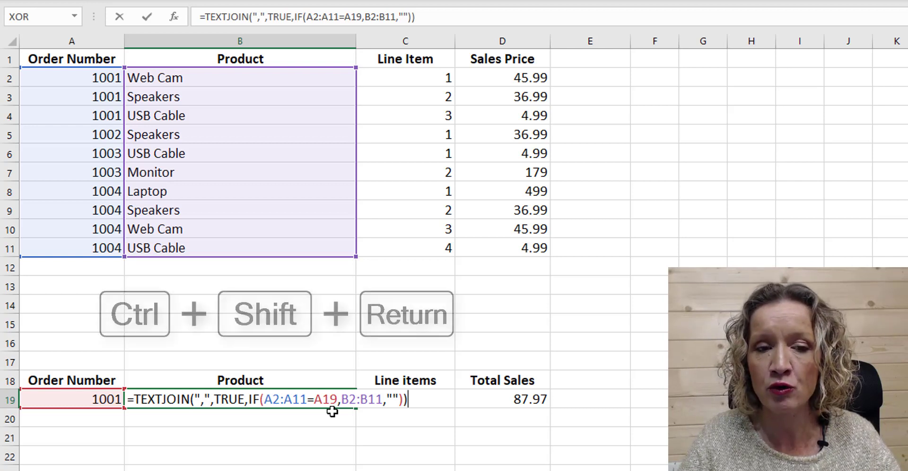
pyautogui.hotkey('ctrl', 'shift', 'Return')
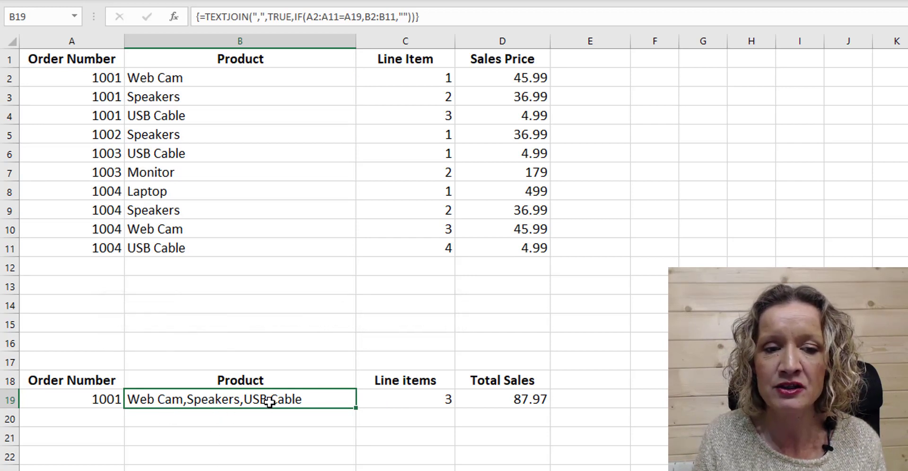
pyautogui.press('F2')
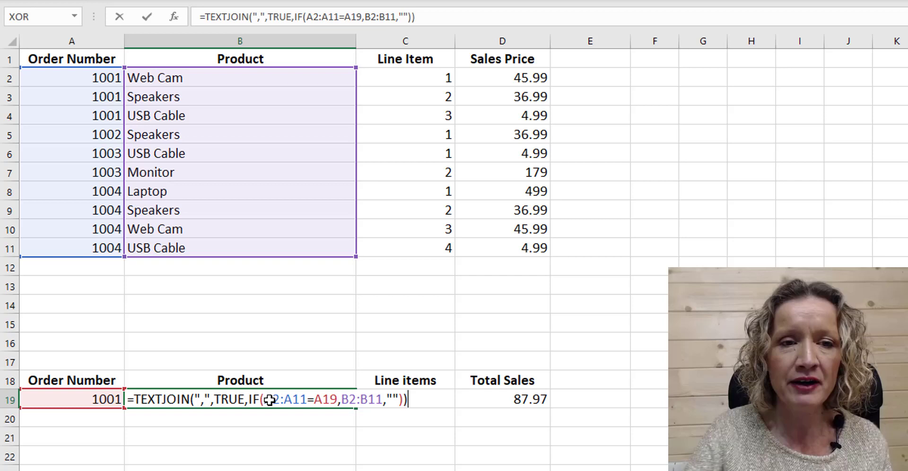
# Step: Change the B19 delimiter to ", " and array-enter it, giving Web Cam, Speakers, USB Cable
pyautogui.click(262, 15)
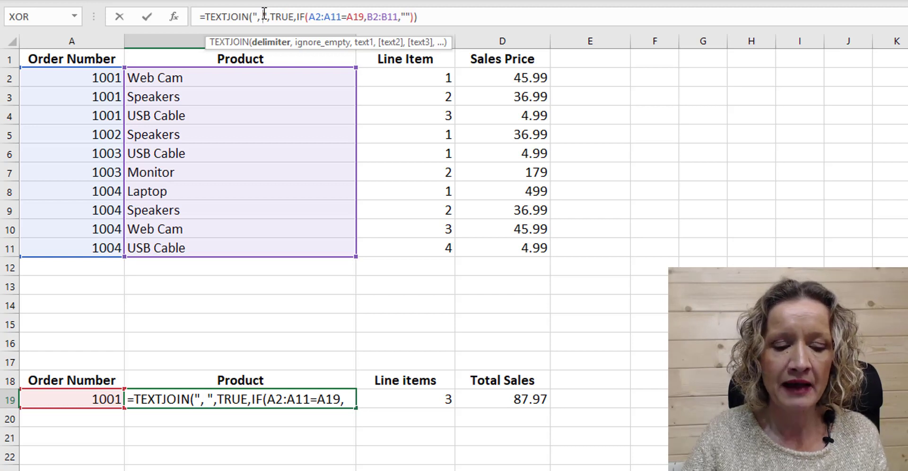
pyautogui.hotkey('ctrl', 'shift', 'Return')
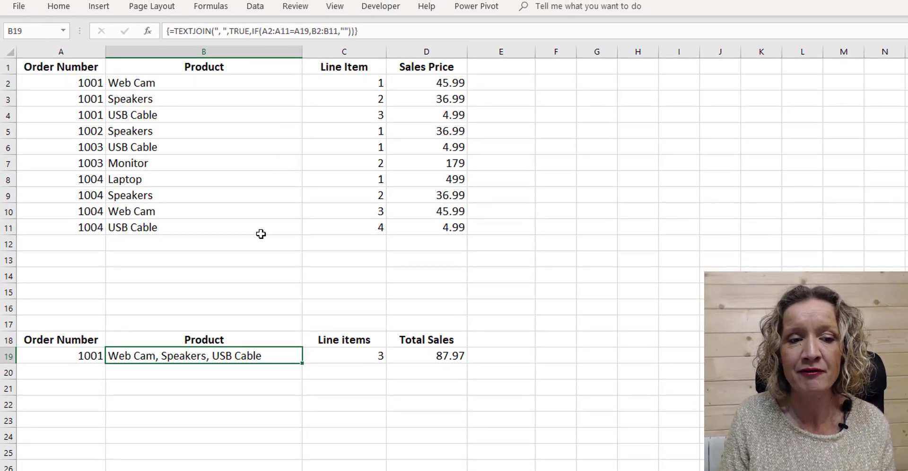
# Step: Change the summary order number in A19 to 1004
pyautogui.click(73, 354)
pyautogui.press('BackSpace')
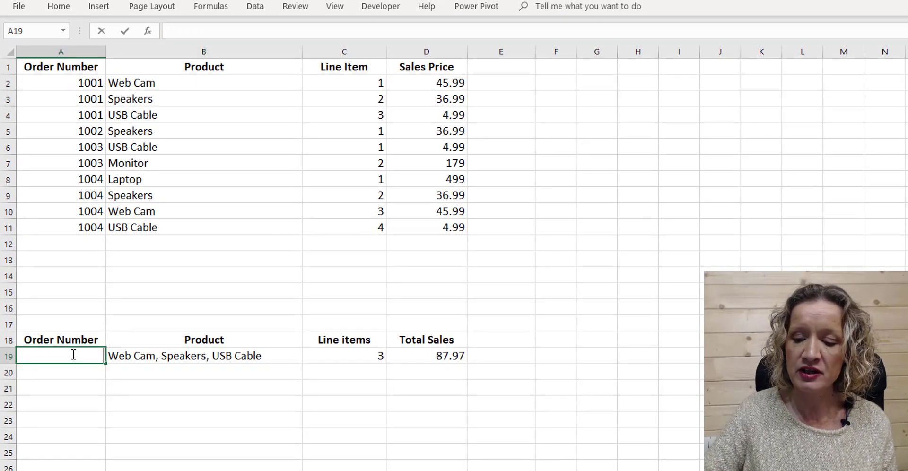
pyautogui.write('1004')
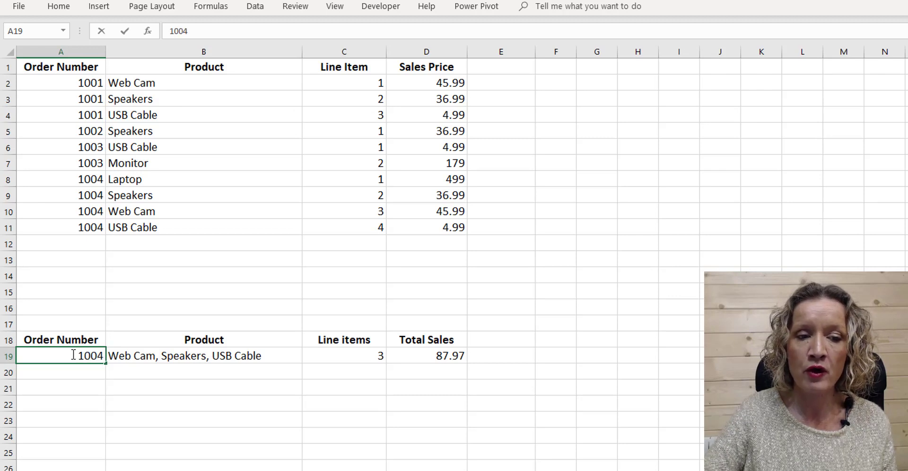
pyautogui.press('Return')
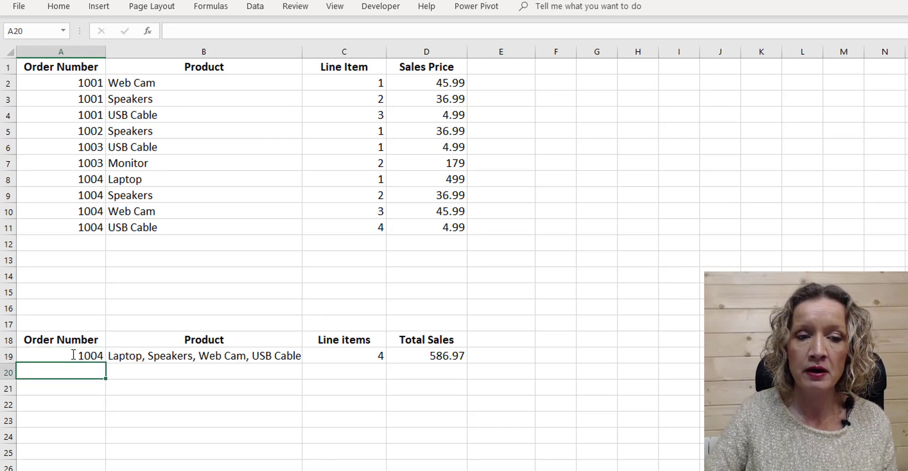
# Step: Check the B19, C19 and D19 formulas now showing four products, 4 line items and 586.97
pyautogui.click(123, 354)
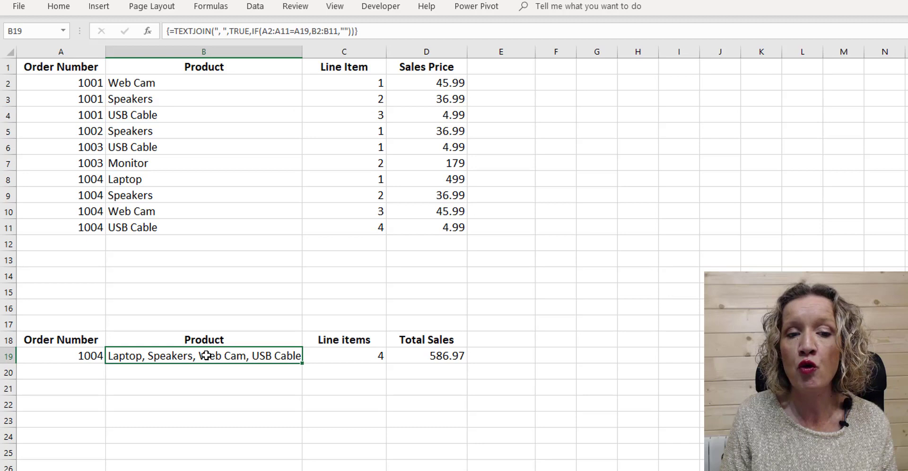
pyautogui.click(353, 354)
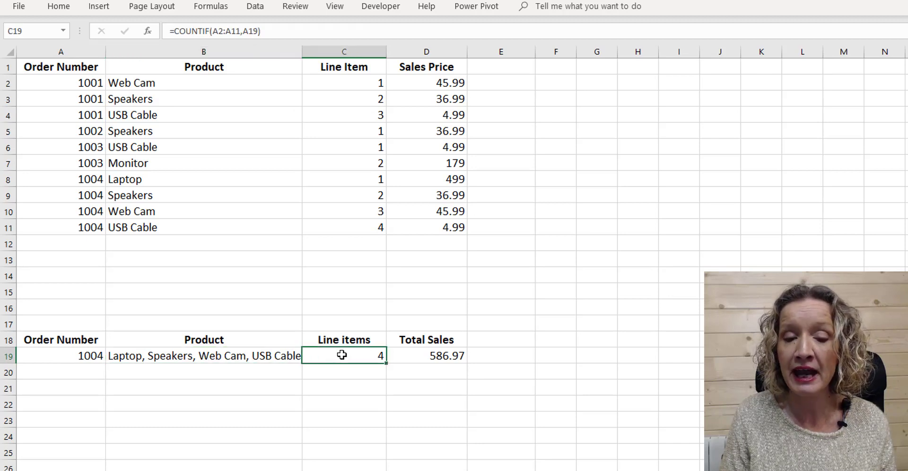
pyautogui.click(412, 353)
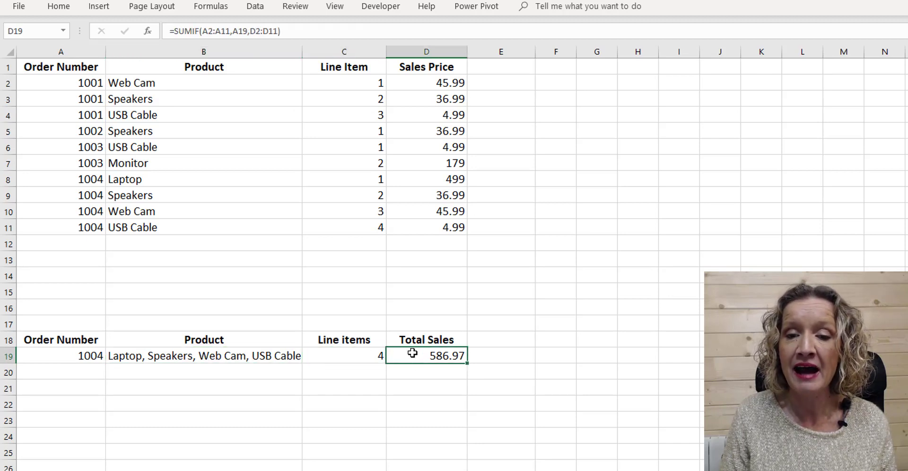
pyautogui.click(233, 358)
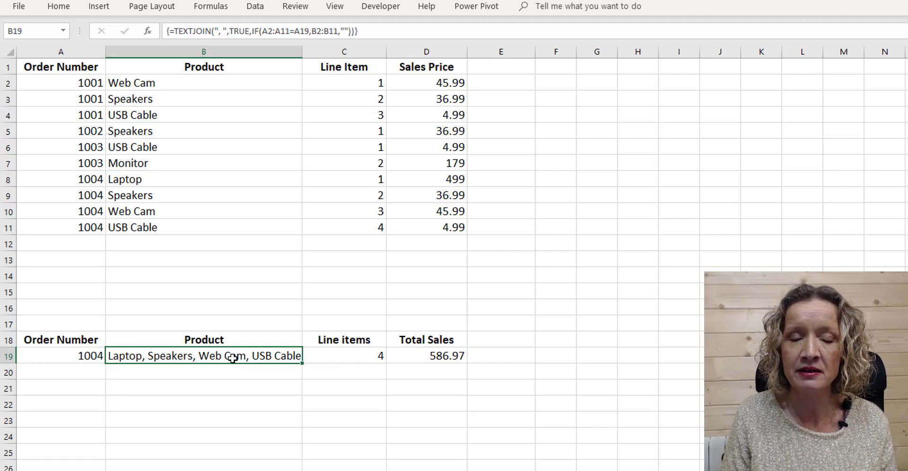
pyautogui.click(208, 6)
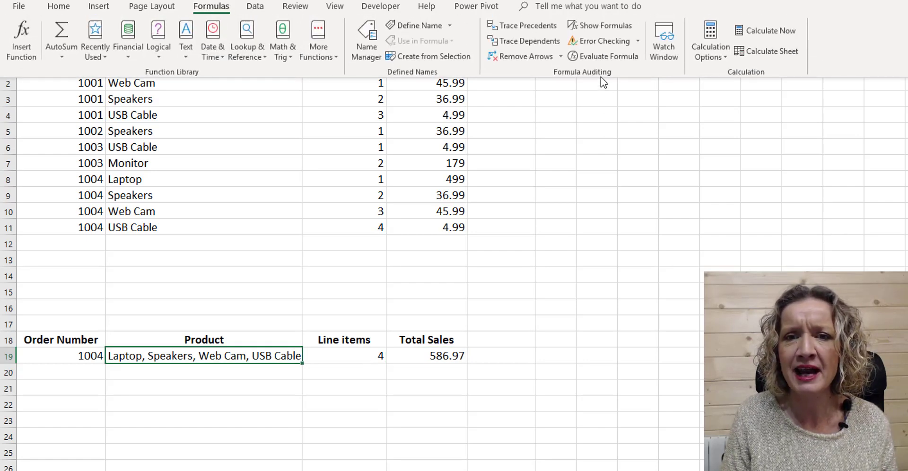
pyautogui.click(602, 57)
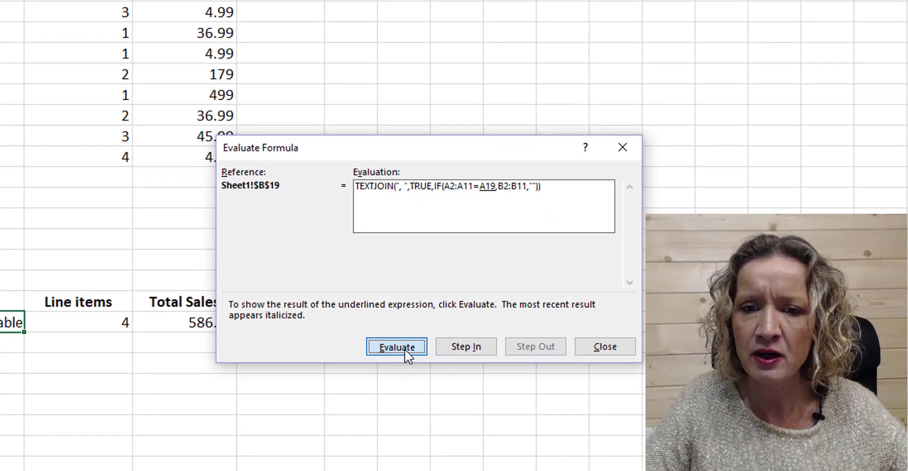
pyautogui.click(405, 350)
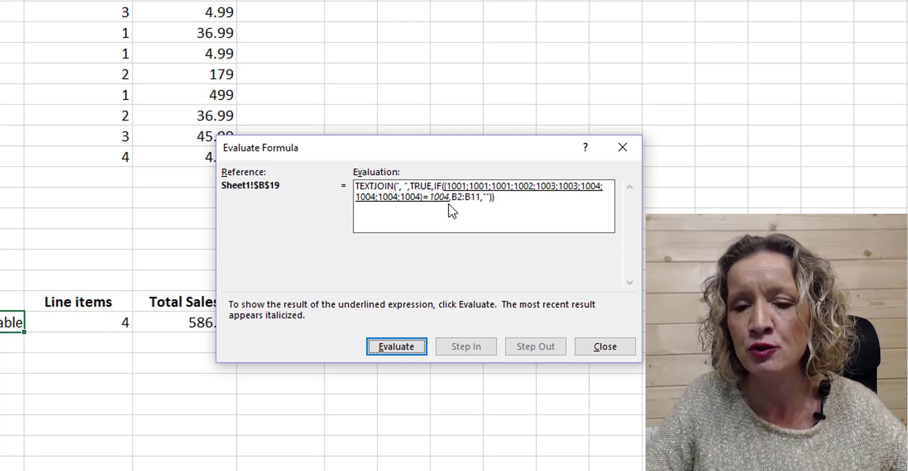
pyautogui.click(395, 347)
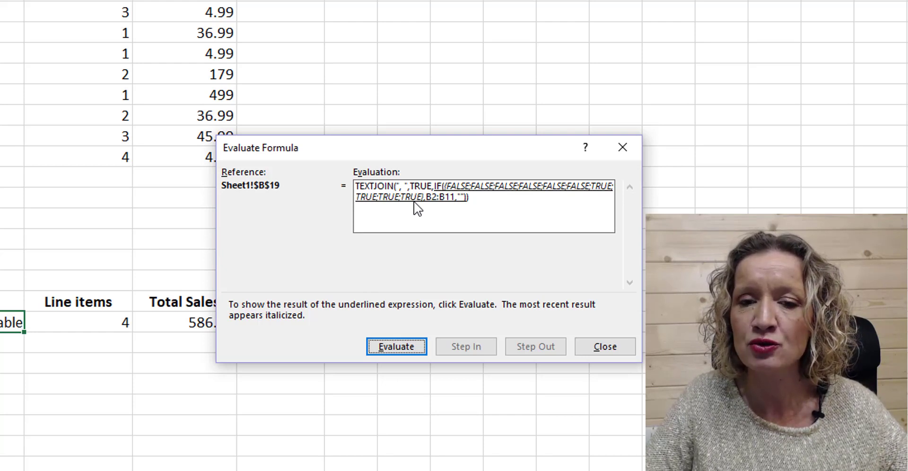
pyautogui.click(396, 344)
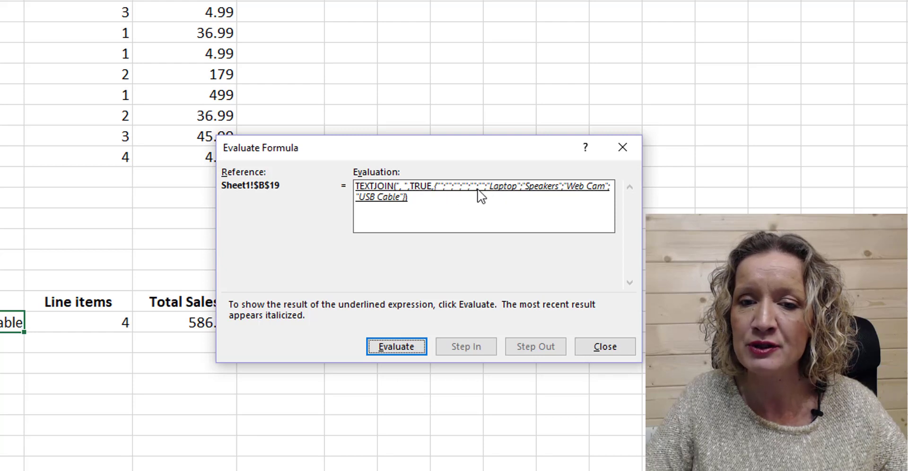
pyautogui.click(398, 346)
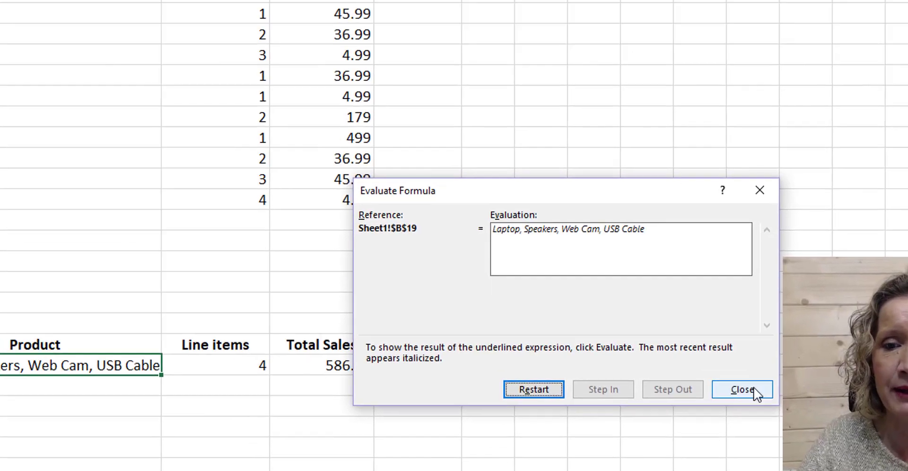
pyautogui.click(752, 391)
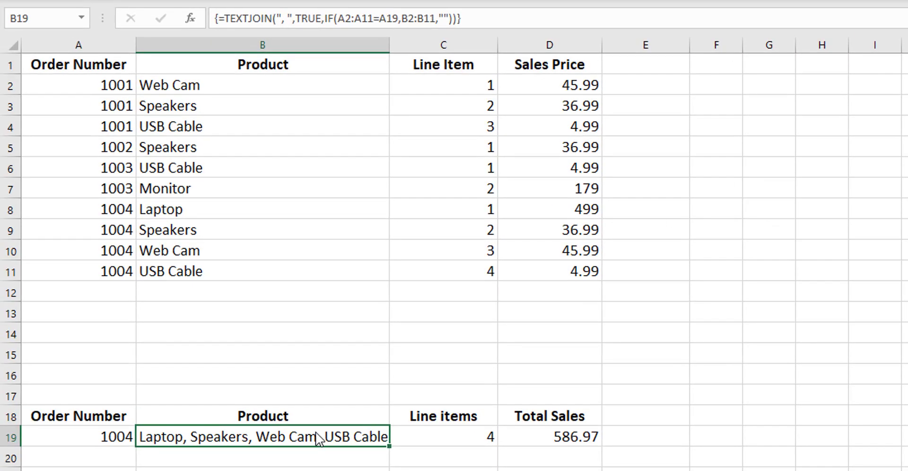
# Step: Switch B19's ignore_empty argument to FALSE as an array formula and widen column B
pyautogui.doubleClick(318, 438)
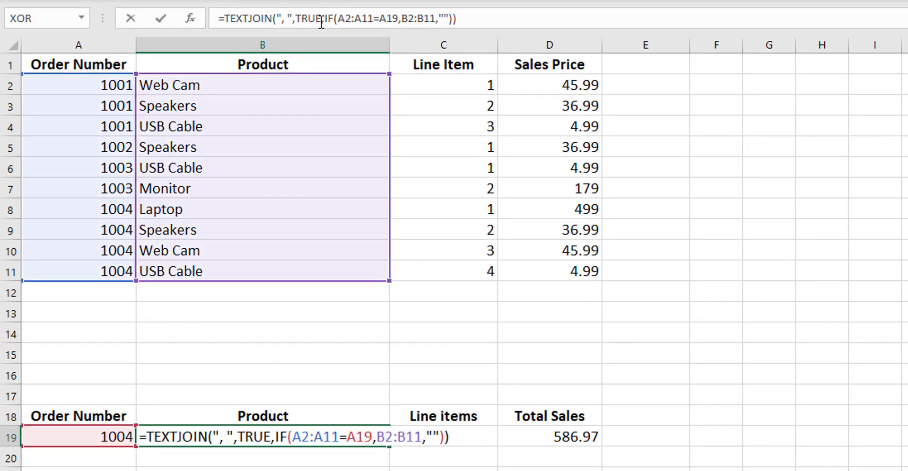
pyautogui.moveTo(320, 20); pyautogui.dragTo(297, 18)
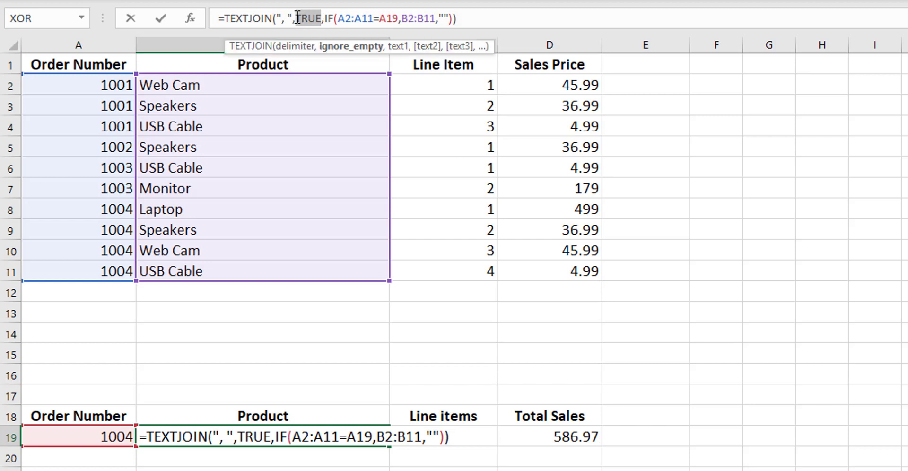
pyautogui.write('fa')
pyautogui.press('Tab')
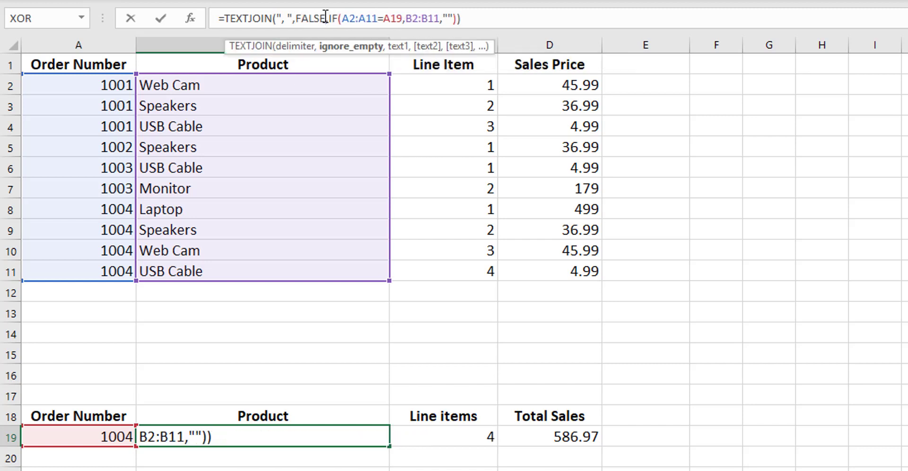
pyautogui.hotkey('ctrl', 'shift', 'Return')
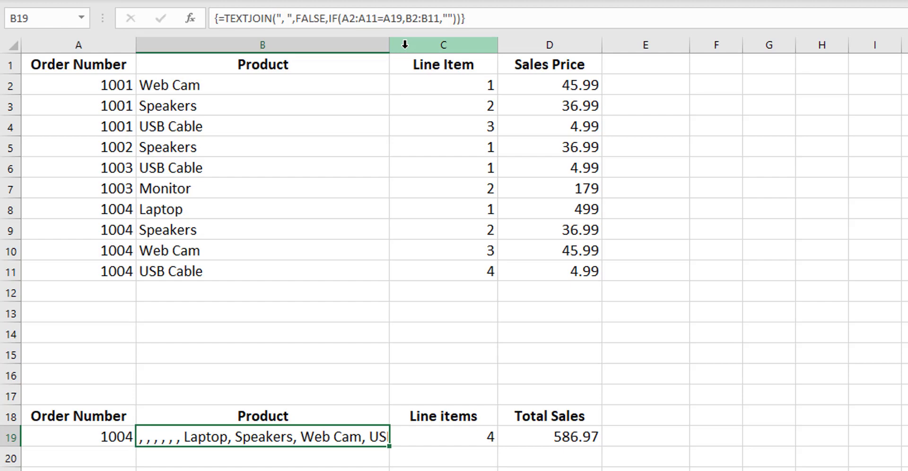
pyautogui.moveTo(389, 46); pyautogui.dragTo(444, 45)
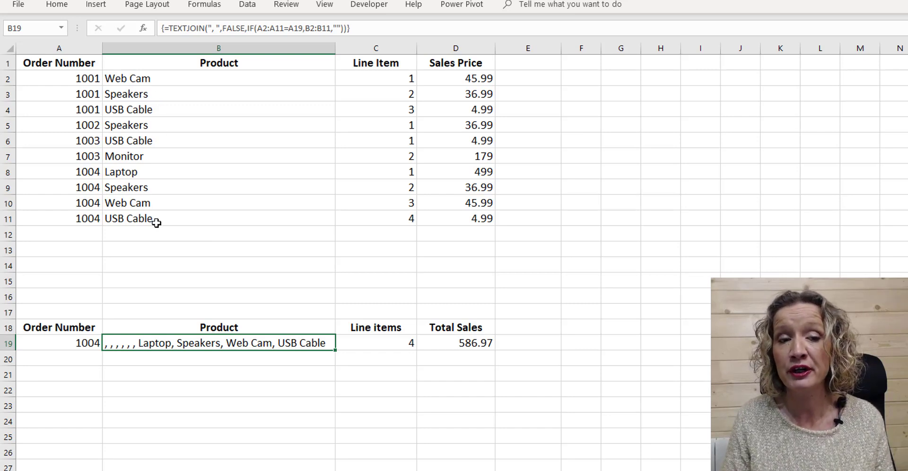
# Step: Restore ignore_empty to TRUE in B19's array formula, removing the stray leading commas
pyautogui.doubleClick(141, 345)
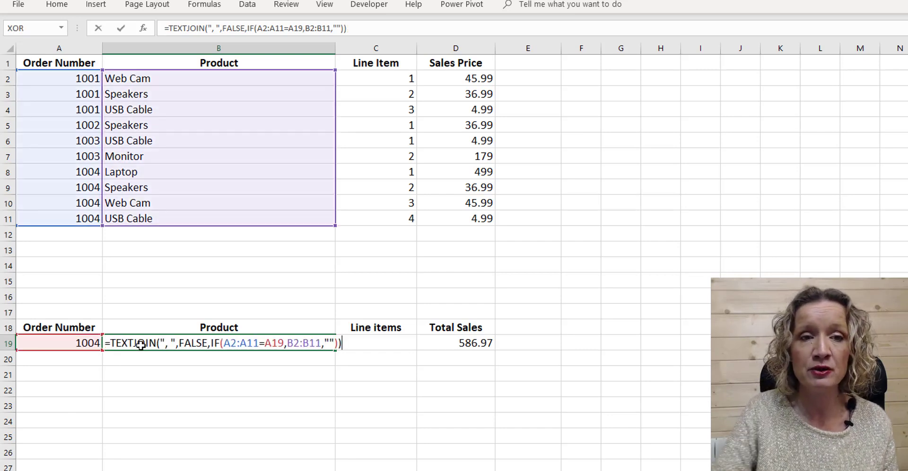
pyautogui.doubleClick(242, 28)
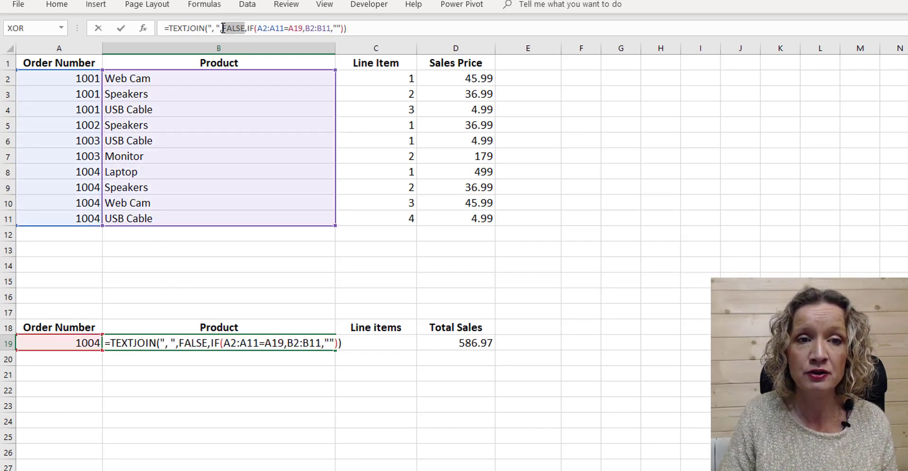
pyautogui.write('ture')
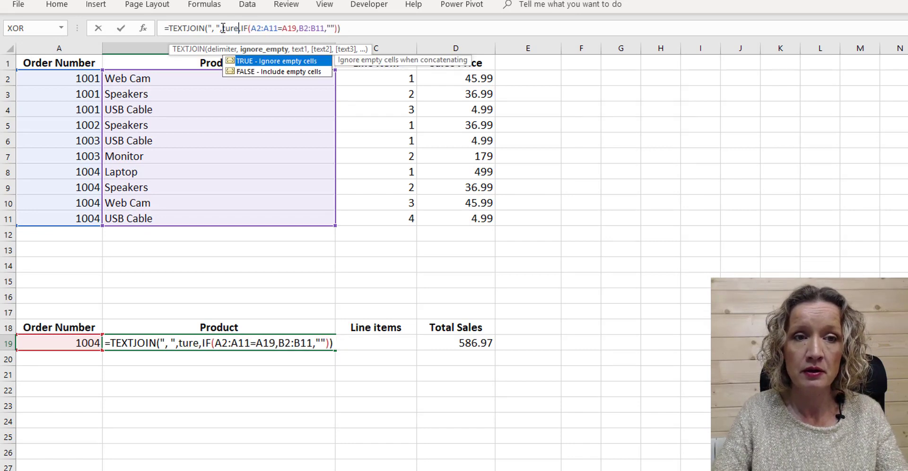
pyautogui.press('Tab')
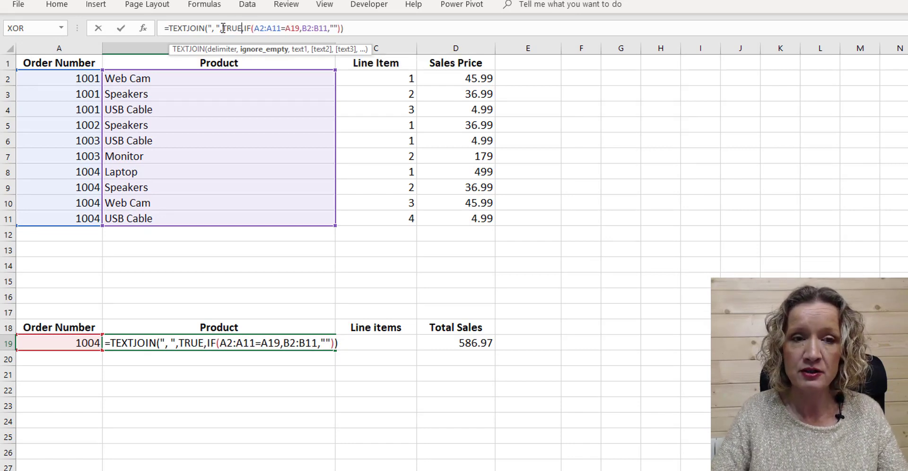
pyautogui.hotkey('ctrl', 'shift', 'Return')
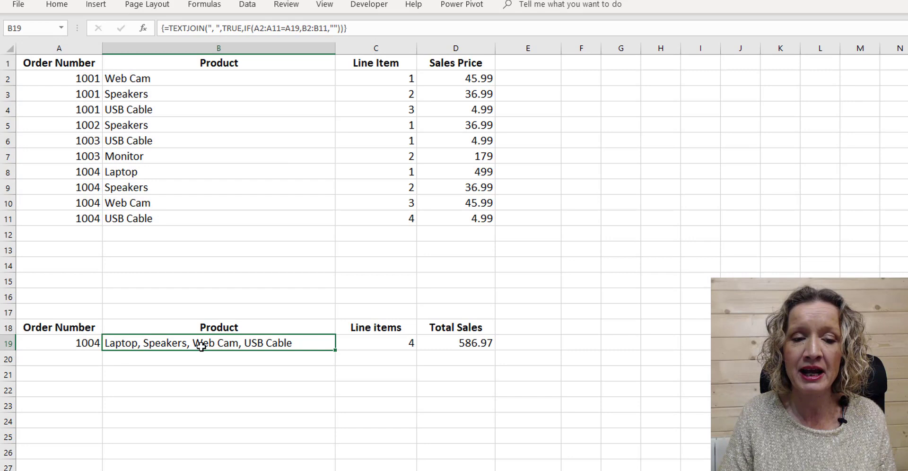